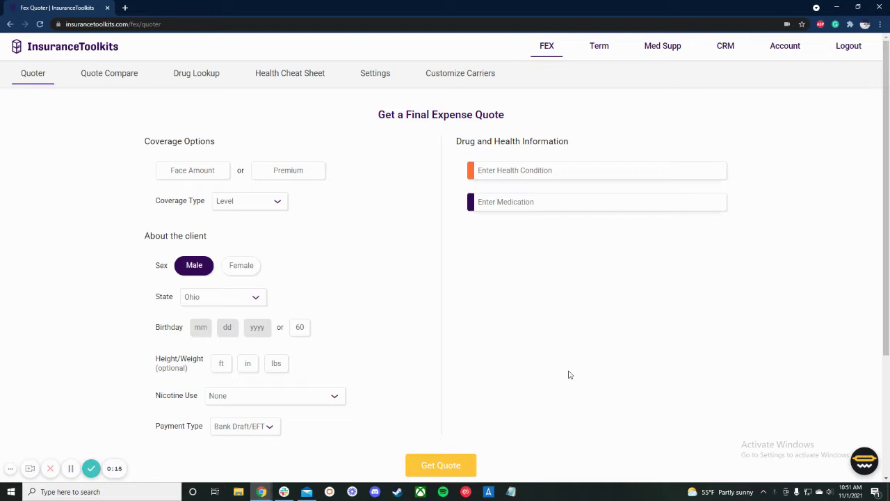
View the Medicare supplement and term life quote forms, and return to the final expense quoter
left_click(673, 47)
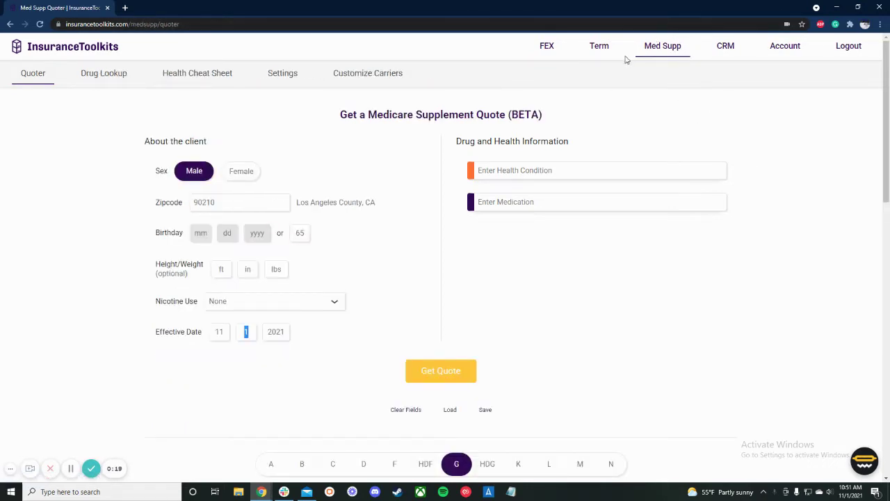
left_click(546, 55)
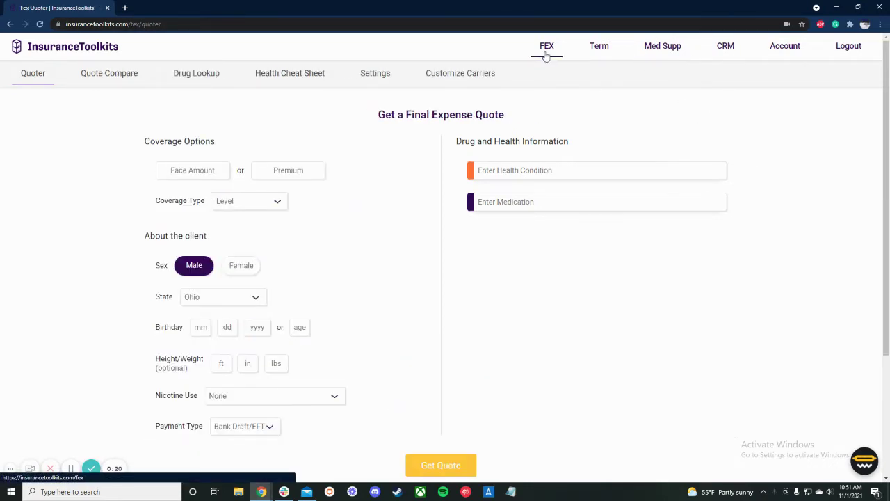
left_click(597, 56)
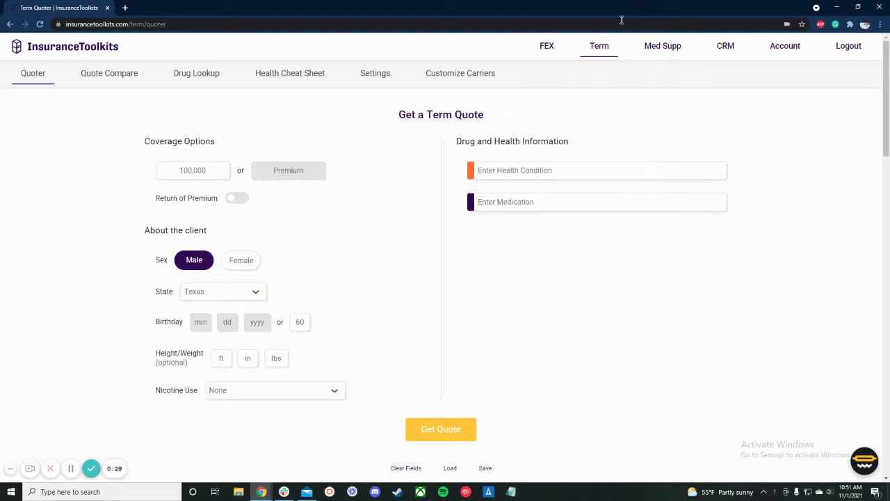
left_click(557, 47)
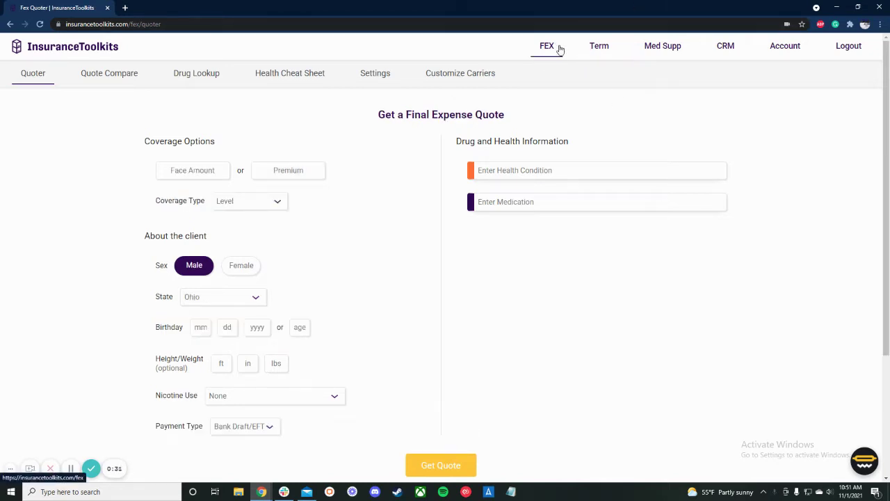
Set the client's age to 65 in the final expense quote form
left_click(539, 199)
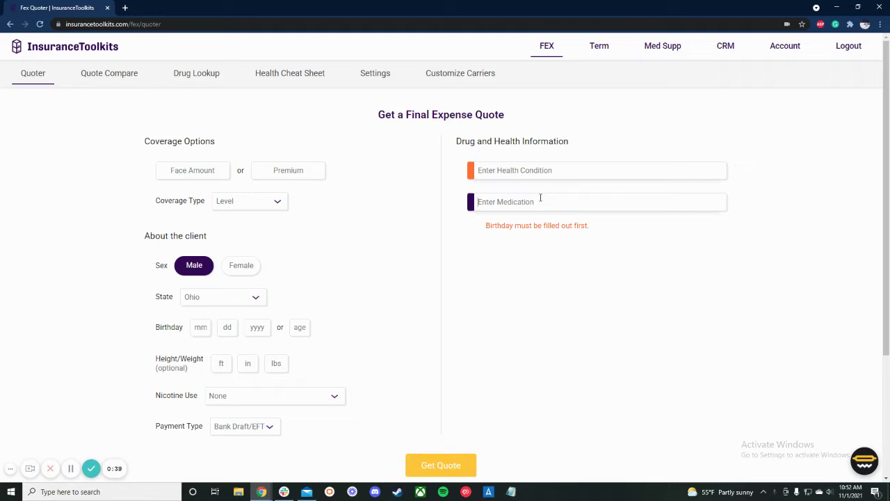
left_click(305, 325)
type("5")
key("BackSpace")
type("65")
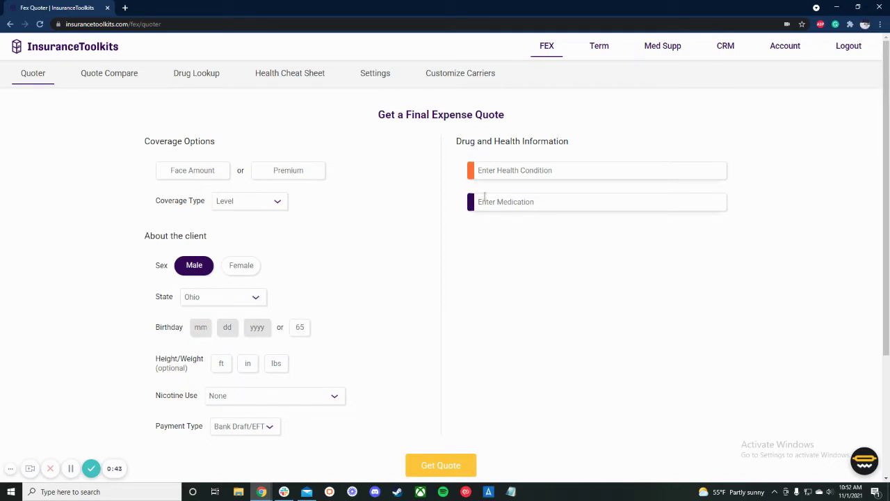
Add the medication Warfarin with Heart Attack as its indication and 2014 as the year of first fill
type("war")
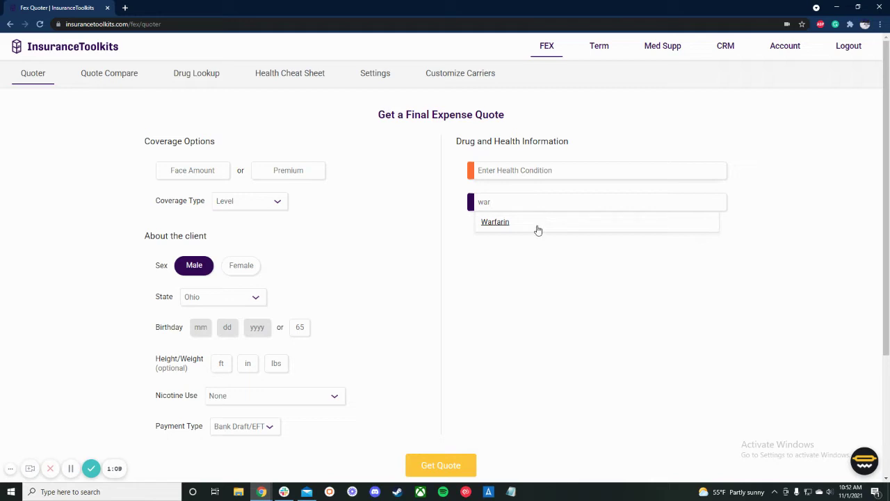
left_click(537, 224)
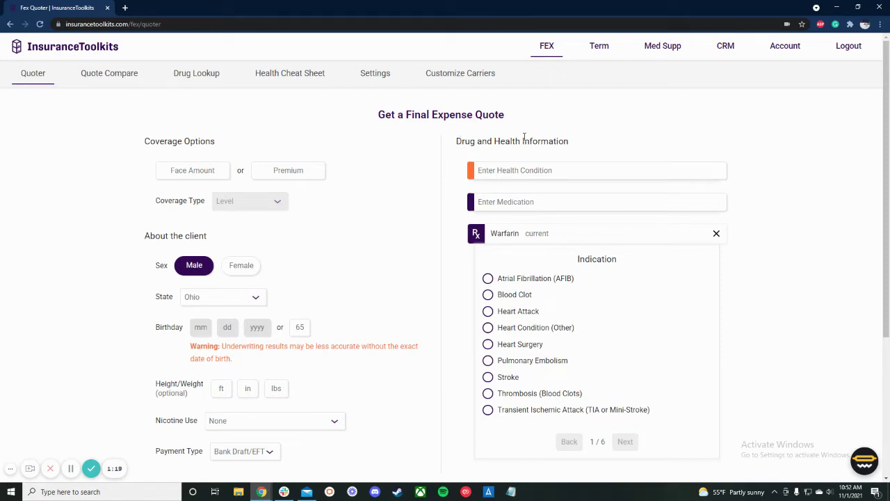
left_click(525, 315)
left_click(668, 355)
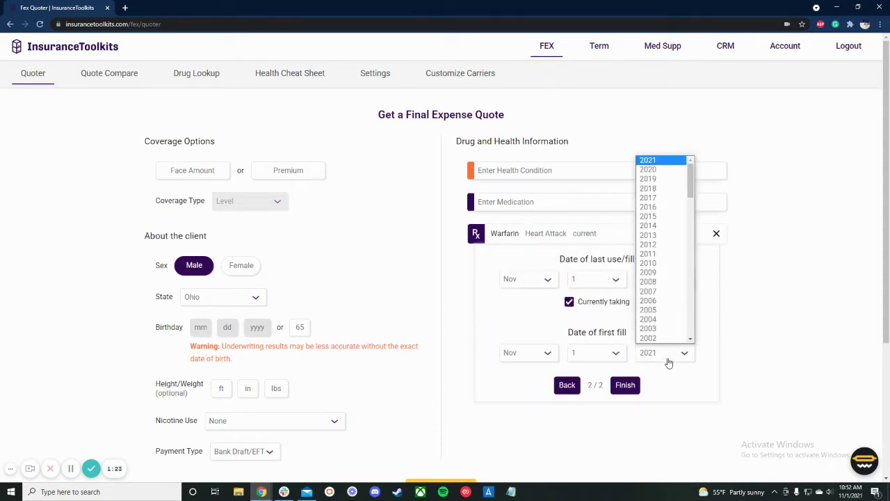
left_click(673, 226)
left_click(623, 386)
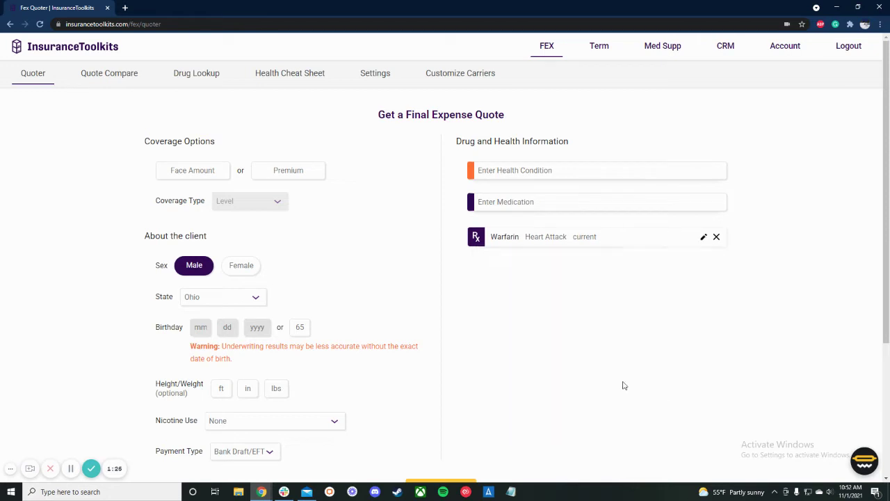
Add the medication Spironolactone for High Blood Pressure (Controlled), with 2016 as the year of first fill
left_click(528, 209)
type("spir")
left_click(529, 283)
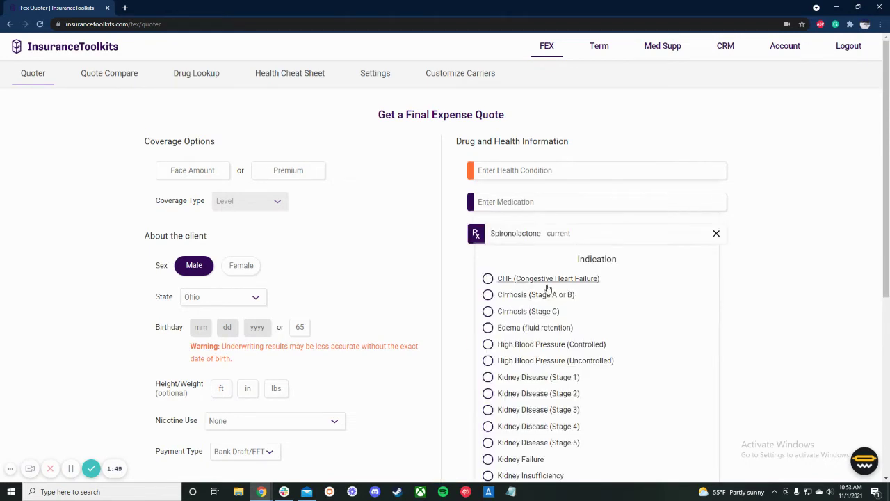
scroll(556, 292, "down", 1)
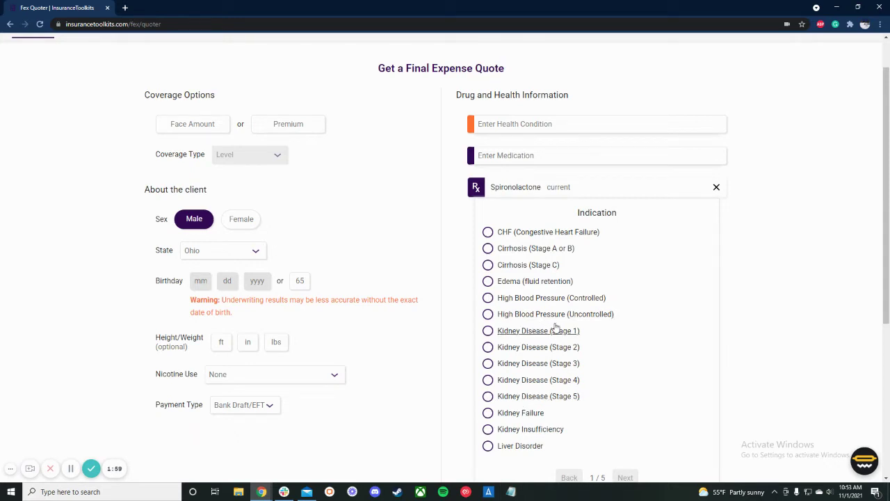
scroll(555, 324, "down", 1)
left_click(561, 253)
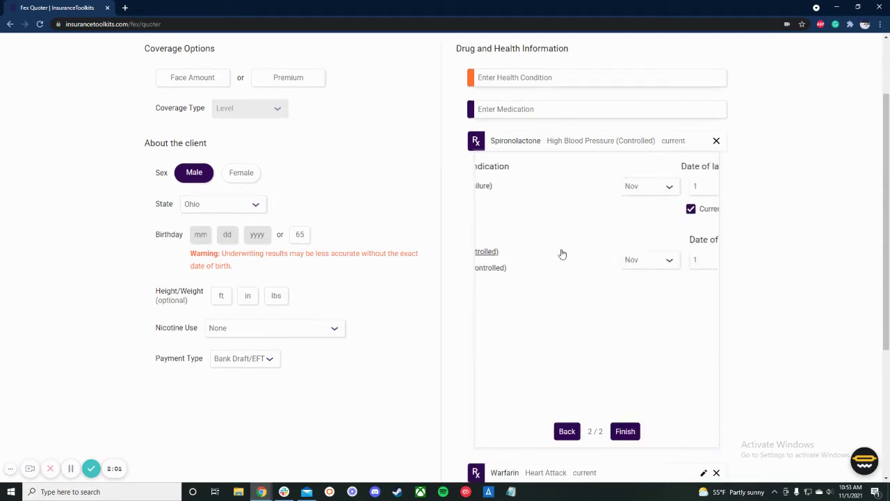
left_click(644, 261)
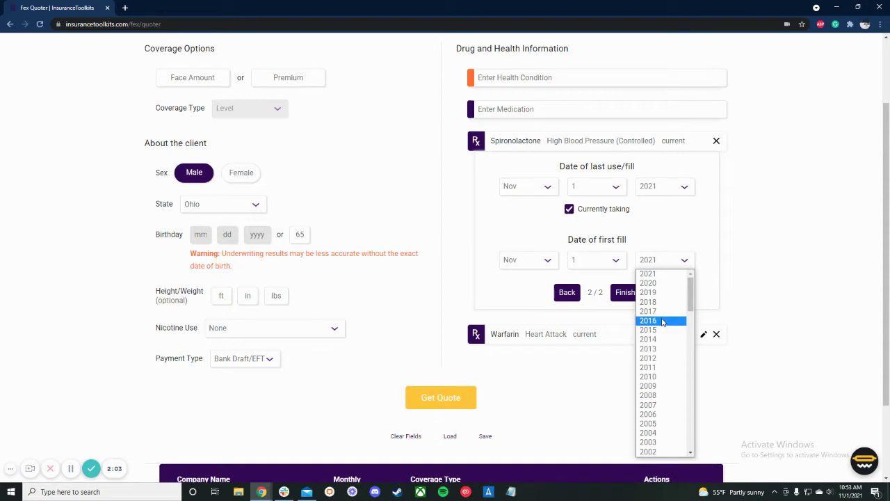
left_click(665, 321)
left_click(624, 293)
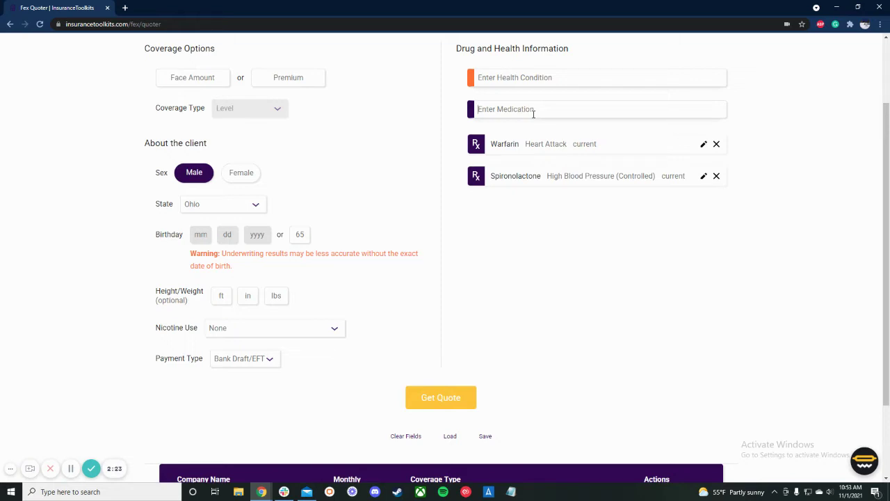
Add the medication Carvedilol for High Blood Pressure (Controlled), with 2016 as the year of first fill
type("carv")
type("id")
key("BackSpace")
key("BackSpace")
type("ed")
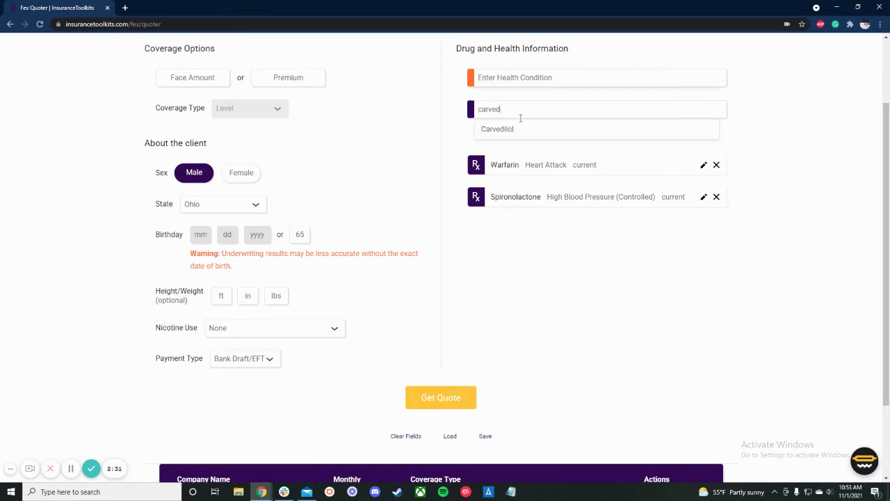
left_click(510, 128)
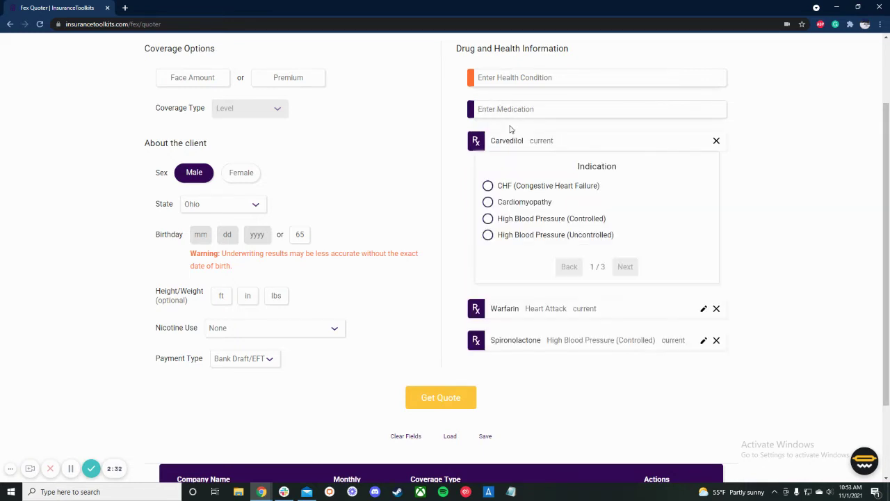
left_click(592, 217)
left_click(654, 261)
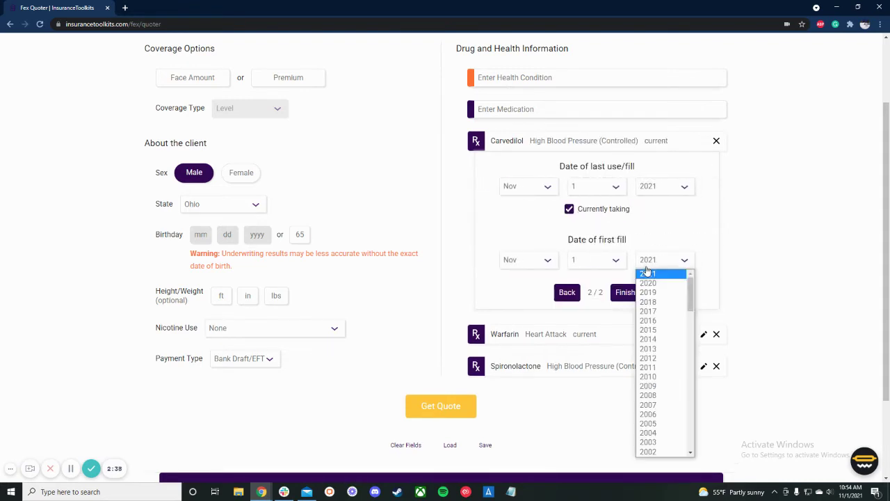
left_click(667, 319)
left_click(625, 293)
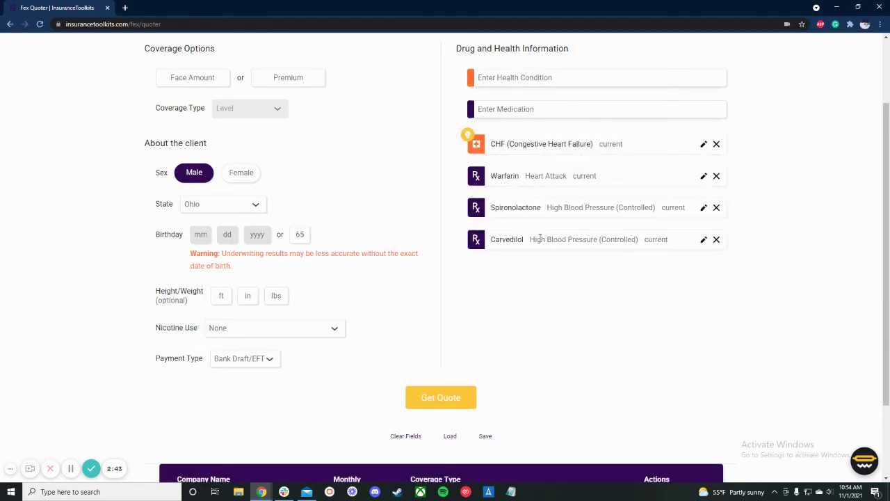
Get final expense quotes with the suggested CHF (Congestive Heart Failure) condition included, and look through the carrier results
mouse_move(471, 138)
scroll(582, 175, "up", 2)
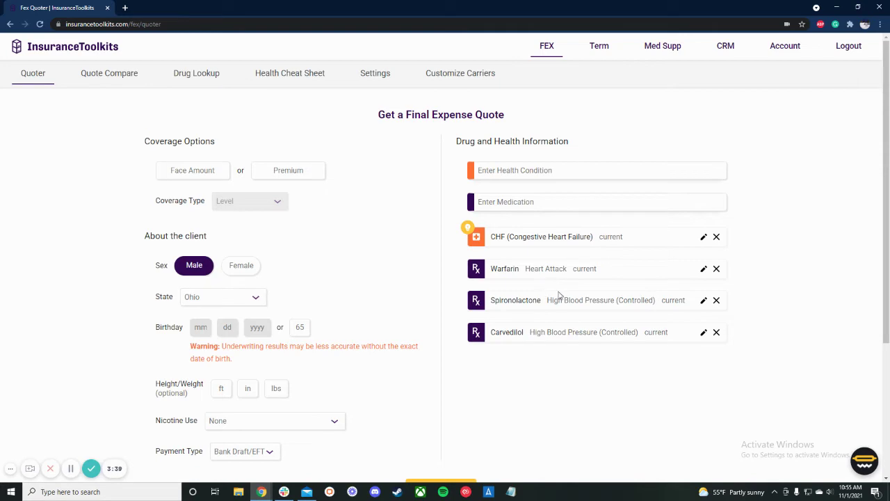
scroll(603, 276, "down", 1)
left_click(436, 447)
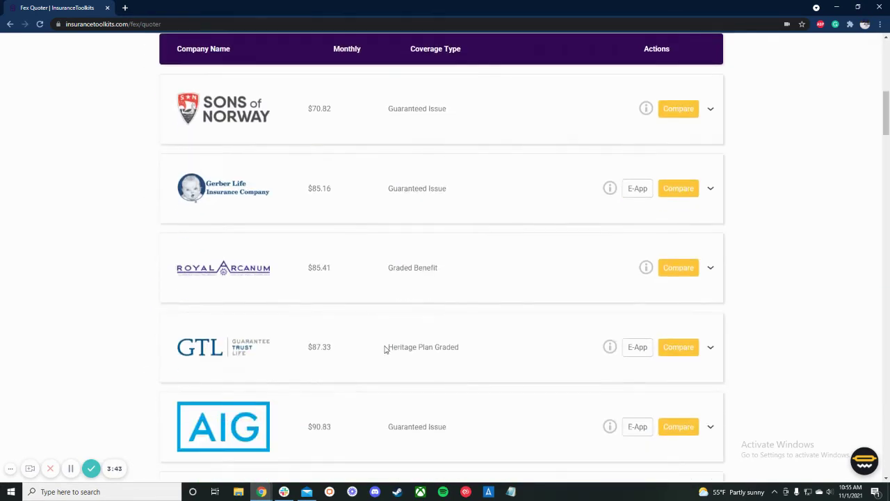
scroll(387, 347, "up", 2)
scroll(486, 192, "down", 8)
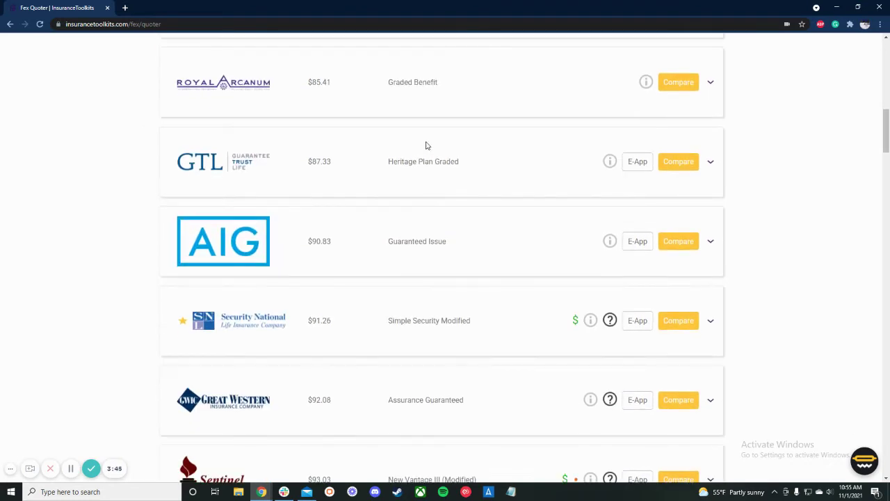
scroll(428, 180, "up", 3)
scroll(468, 230, "down", 2)
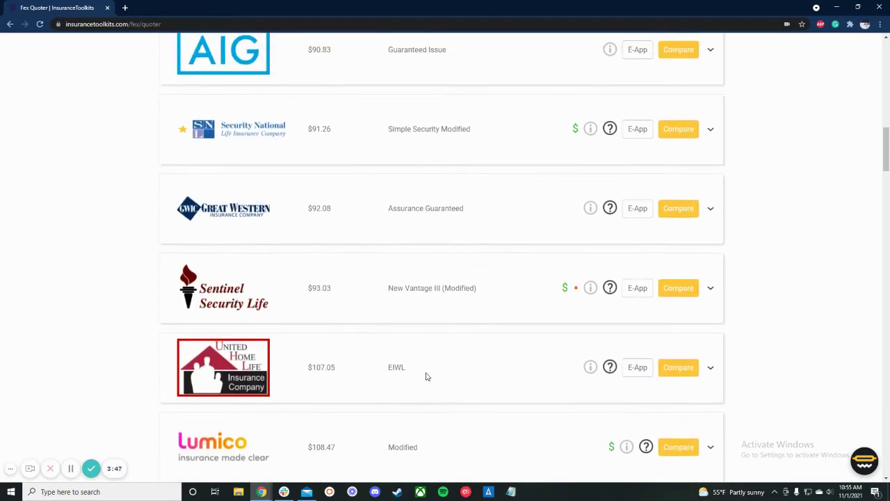
scroll(422, 368, "up", 6)
scroll(420, 362, "up", 7)
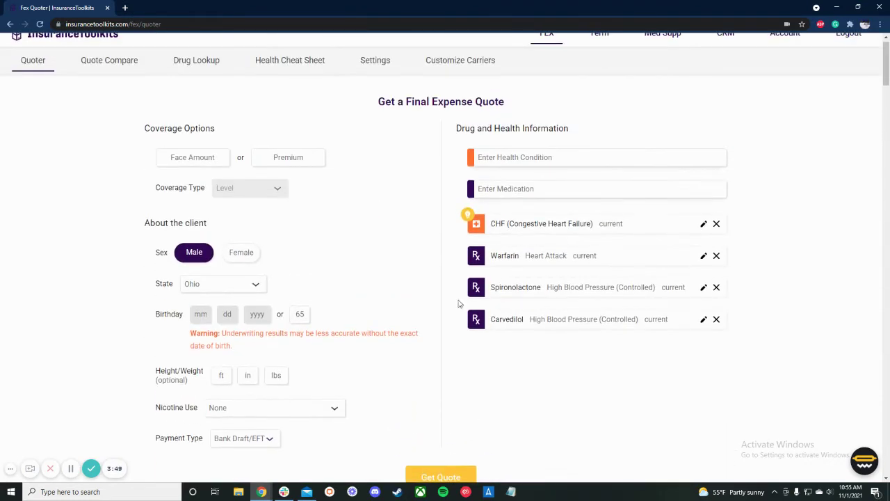
Remove the CHF (Congestive Heart Failure) condition and get the quotes again
left_click(717, 223)
scroll(598, 330, "down", 1)
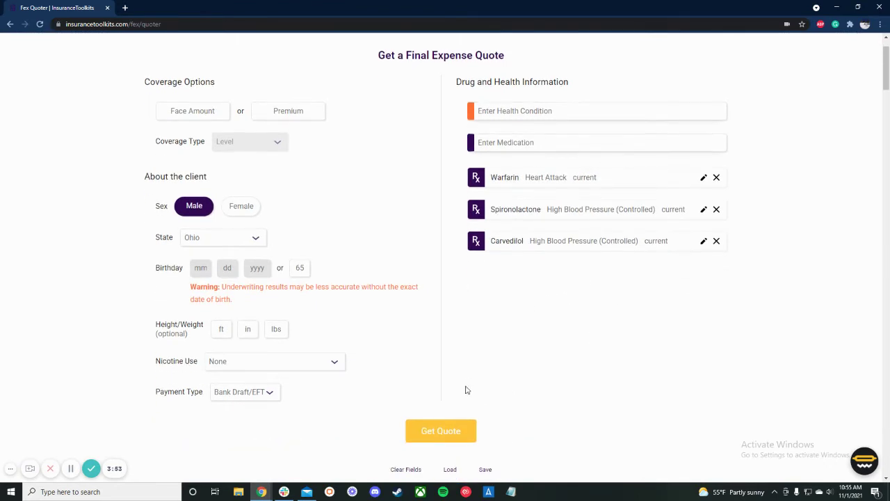
left_click(458, 433)
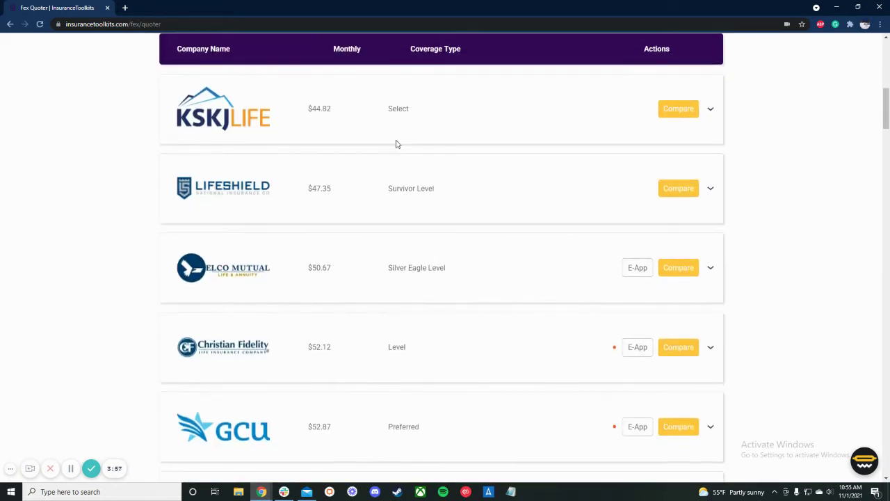
Examine the carriers' coverage types and underwriting warnings in the new quotes, and compare them with the client's medication list
scroll(392, 135, "down", 3)
scroll(391, 135, "down", 1)
scroll(424, 159, "up", 1)
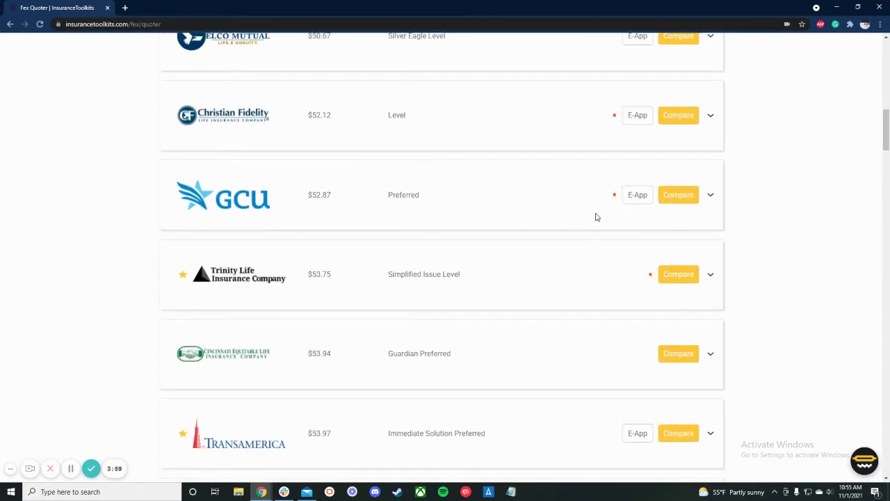
mouse_move(615, 197)
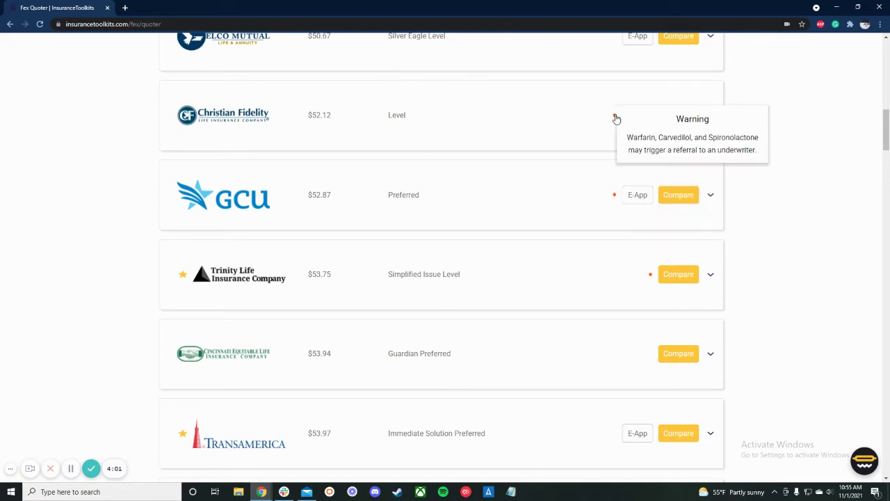
mouse_move(614, 117)
scroll(618, 132, "down", 1)
left_click_drag(468, 234, 443, 240)
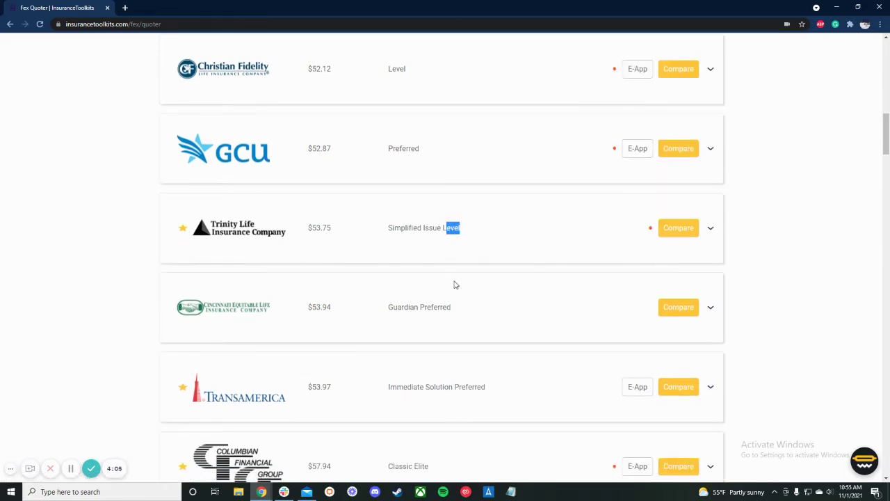
left_click(470, 334)
scroll(470, 334, "down", 6)
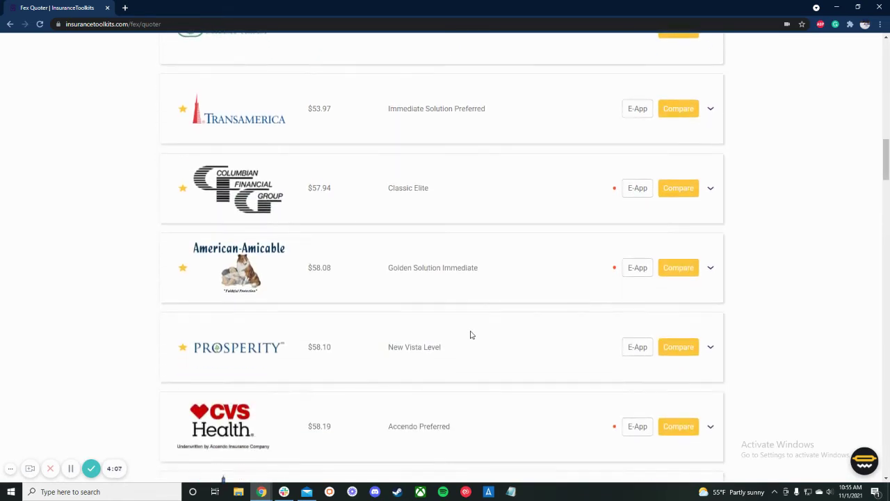
scroll(471, 334, "up", 15)
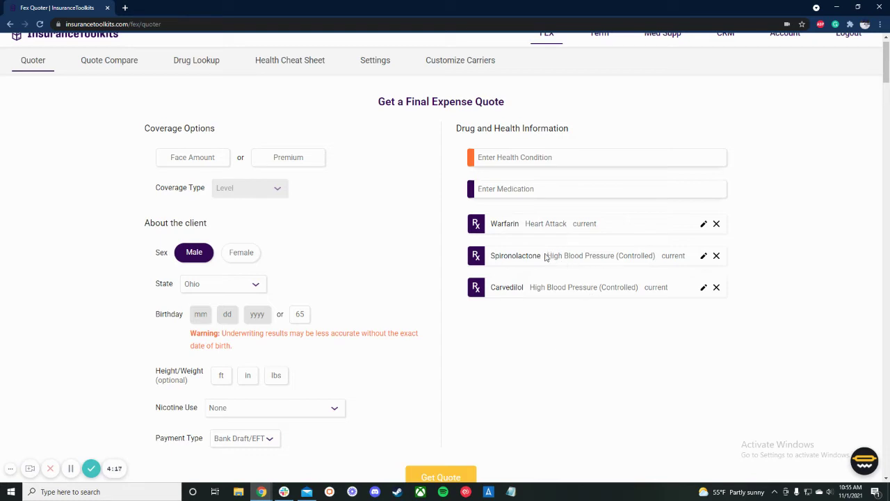
left_click_drag(545, 256, 601, 285)
left_click(611, 258)
Clear all fields of the quote form and set the client's age to 55
scroll(572, 419, "down", 2)
left_click(415, 423)
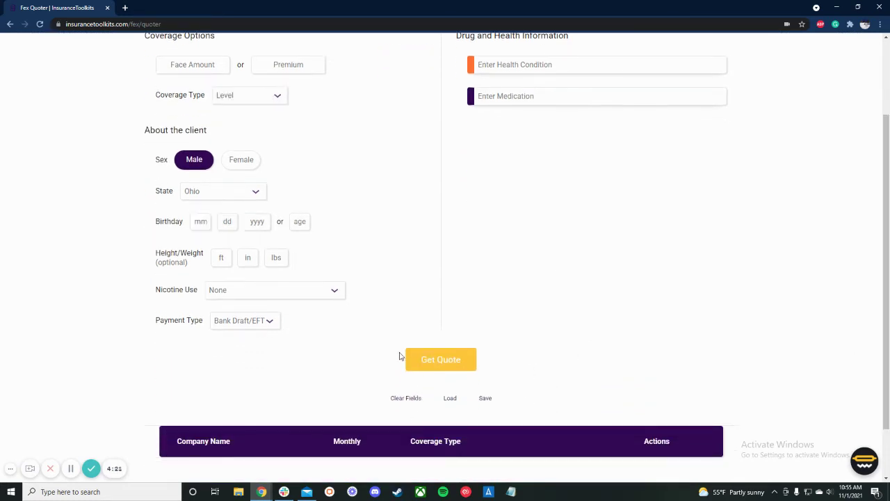
scroll(321, 324, "up", 1)
left_click(294, 273)
type("55")
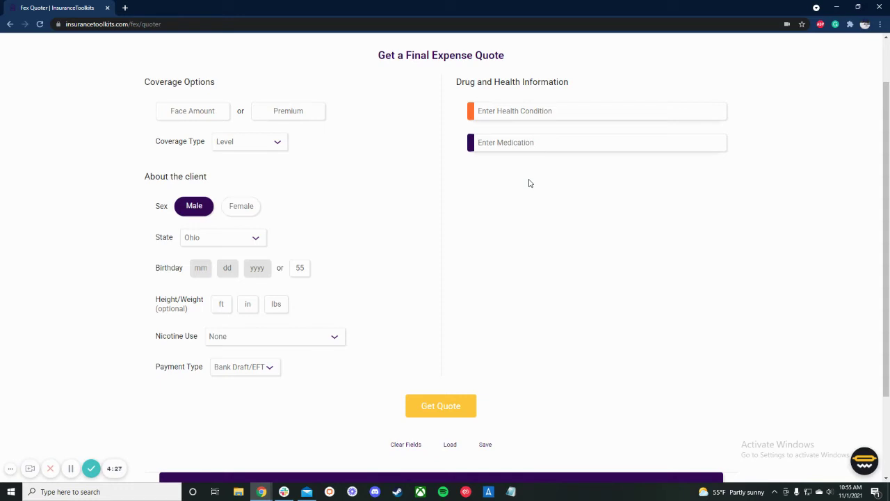
Add Xarelto as a current medication for Thrombosis (Blood Clots), with an earlier first-fill year and no chronic pulmonary embolism
type("xar")
key("BackSpace")
key("BackSpace")
key("BackSpace")
type("xar")
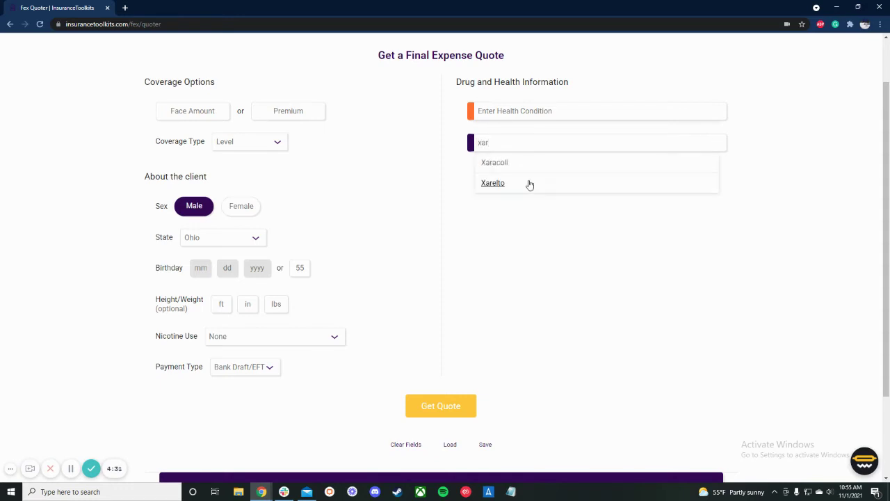
left_click(496, 184)
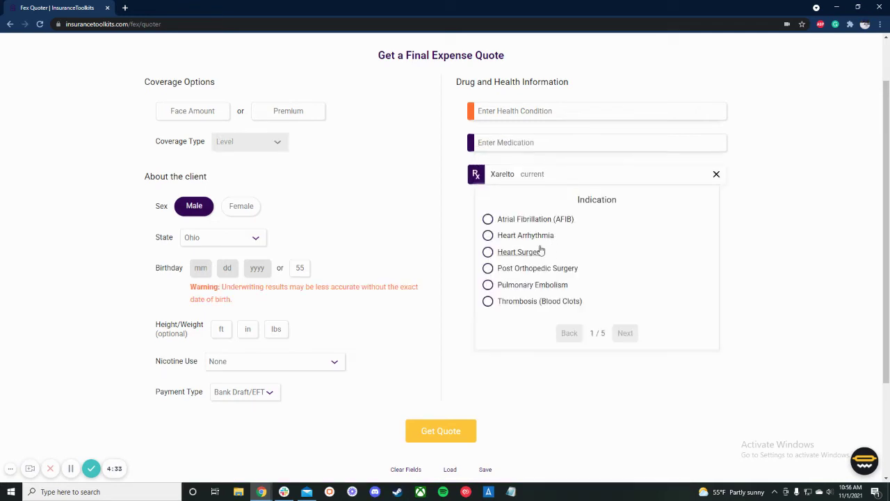
left_click(565, 301)
left_click(650, 292)
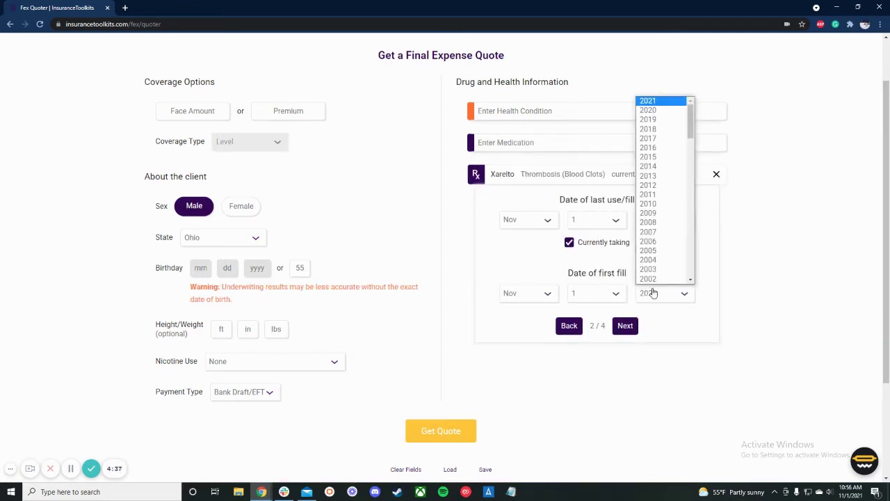
left_click(653, 152)
left_click(625, 326)
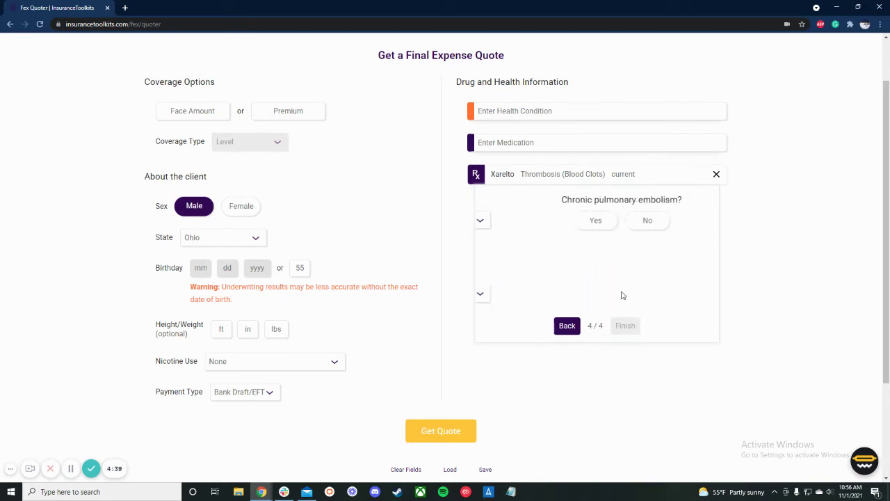
left_click(632, 222)
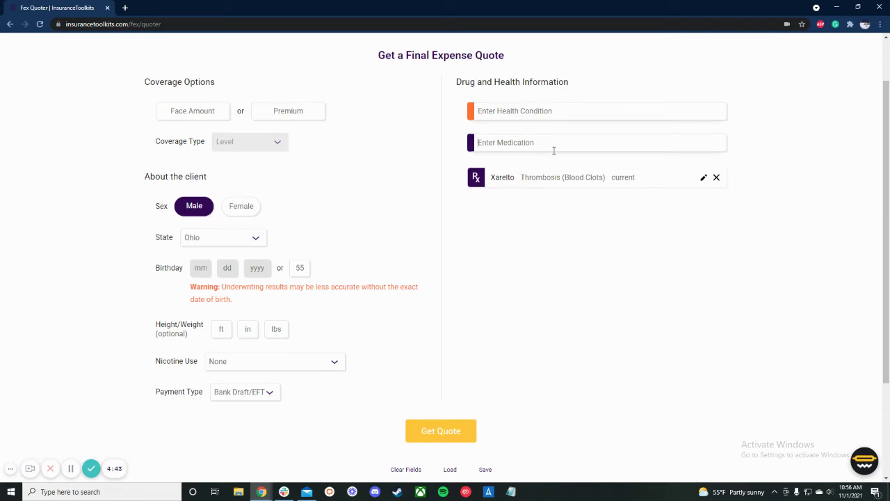
Add Atenolol as a current medication for High Blood Pressure (Controlled), keeping the default fill dates
left_click(553, 148)
type("ate")
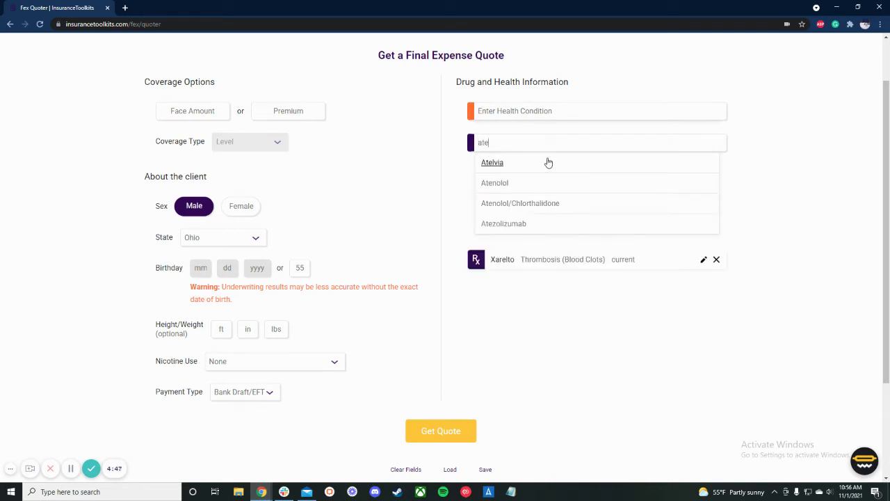
left_click(523, 183)
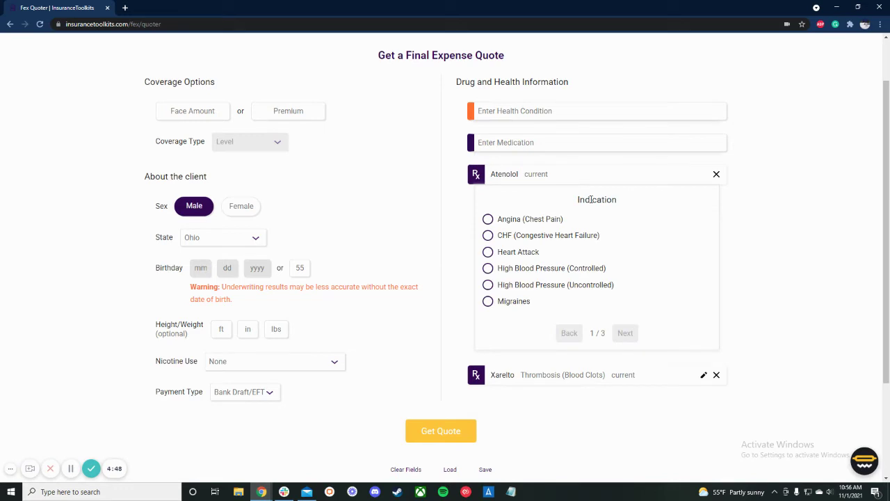
left_click(560, 269)
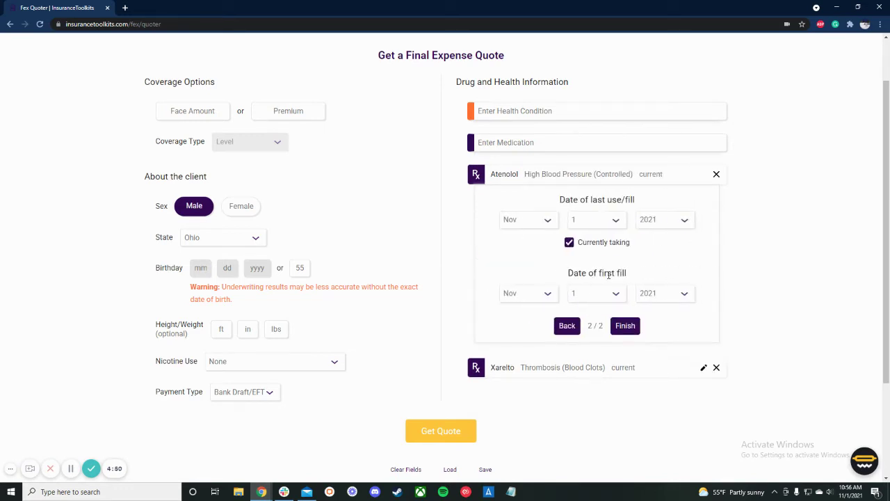
left_click(625, 326)
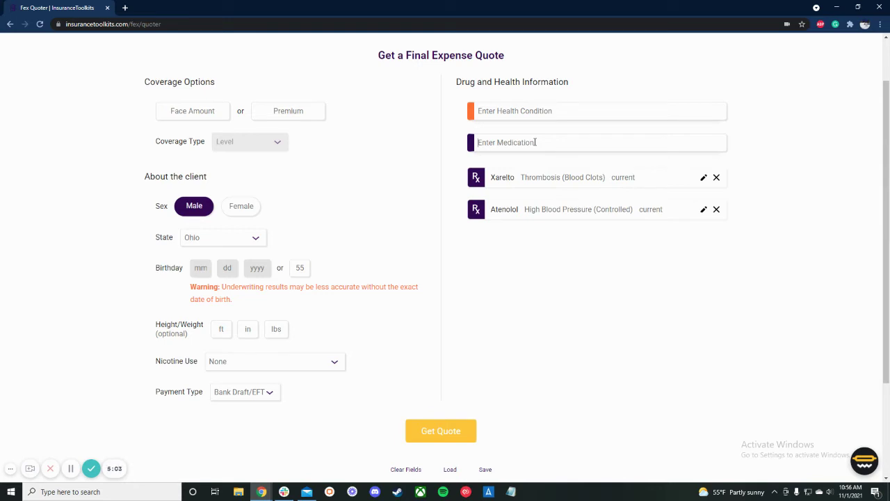
Add Nifedipine as a current medication for High Blood Pressure (Controlled), with an earlier first-fill year
type("nif")
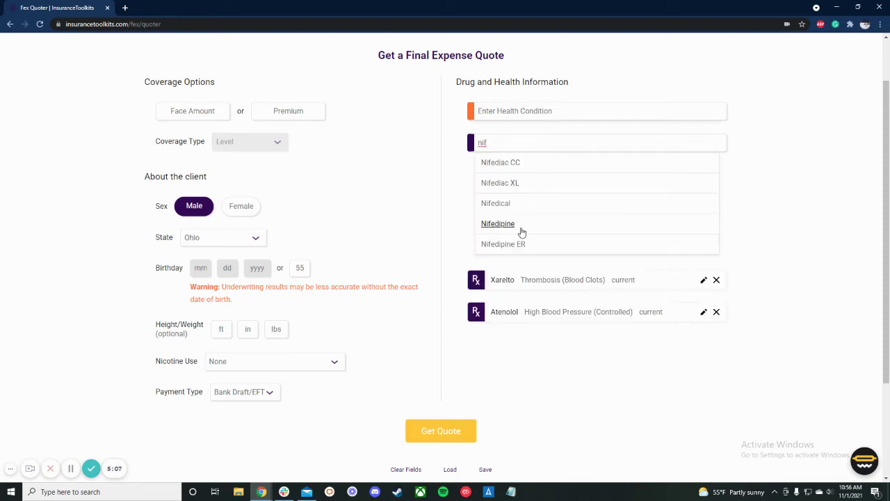
left_click(519, 228)
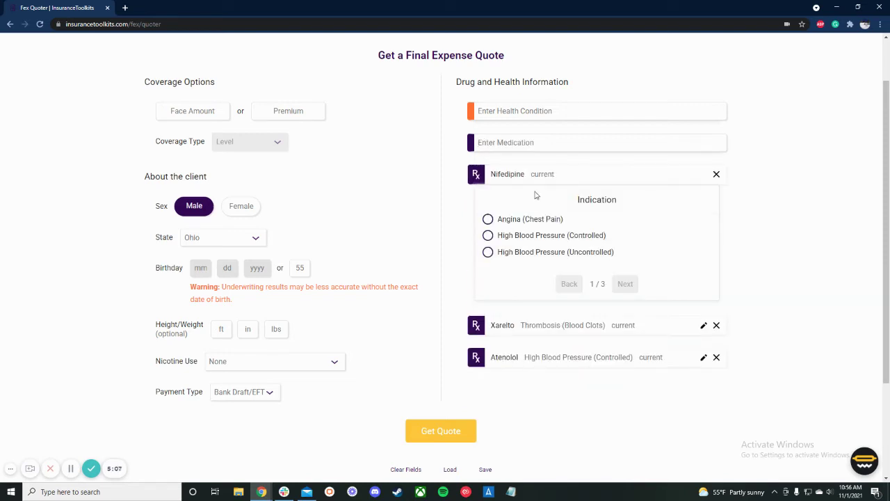
left_click(584, 236)
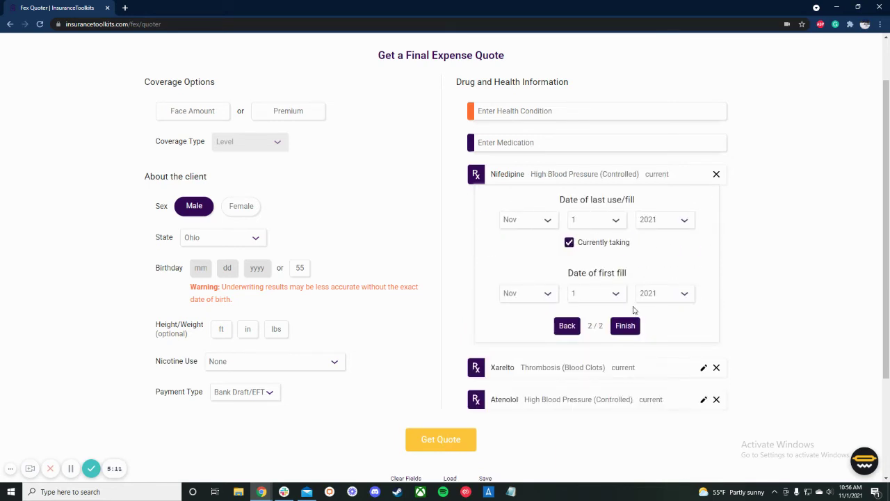
left_click(678, 285)
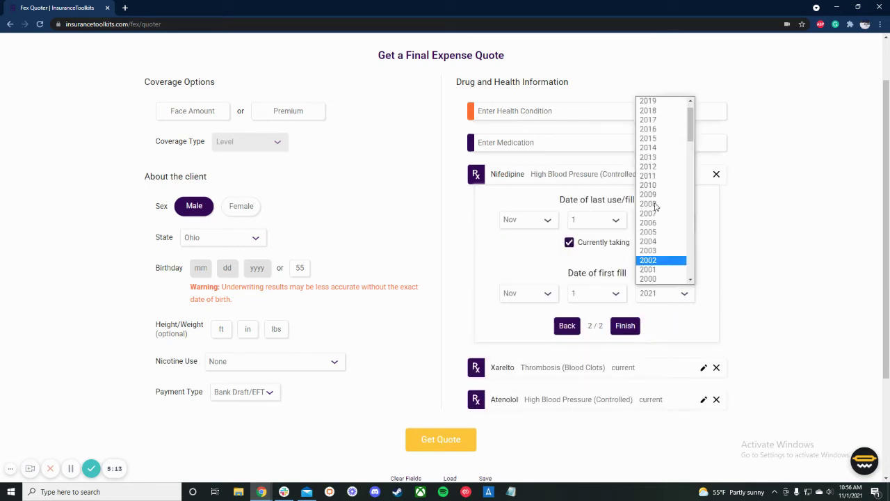
left_click(663, 129)
left_click(625, 325)
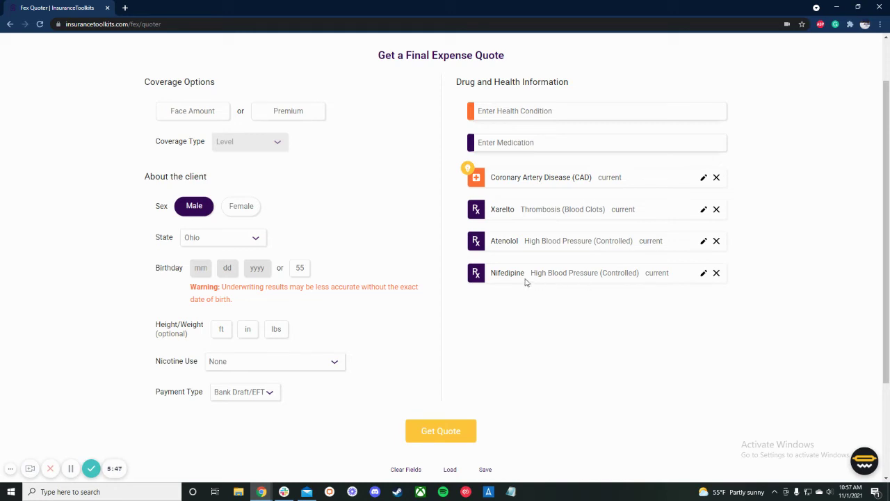
Review the indications of Nifedipine and Xarelto, and get quotes with the suggested Coronary Artery Disease (CAD) condition included
left_click_drag(535, 273, 612, 275)
left_click(612, 275)
left_click_drag(533, 217, 566, 207)
left_click(567, 207)
left_click(439, 427)
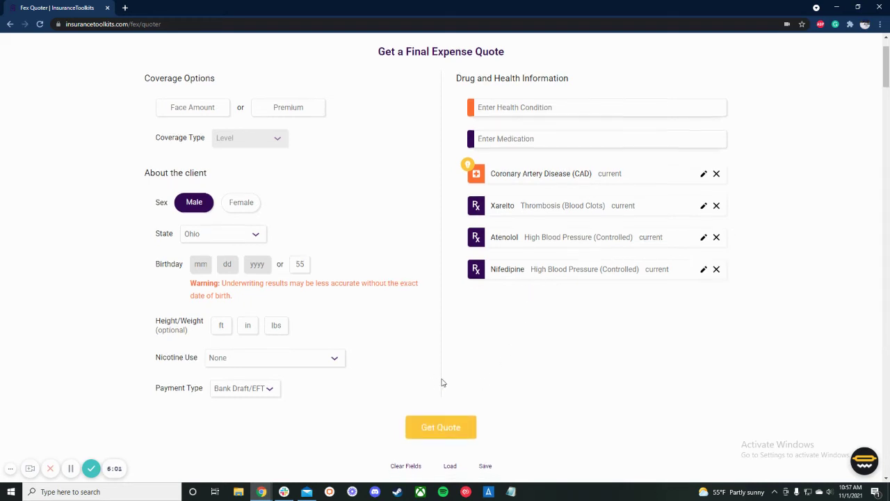
Look through the carriers' coverage types in the quote results, and check the suggestion marker on Coronary Artery Disease (CAD)
scroll(458, 215, "down", 3)
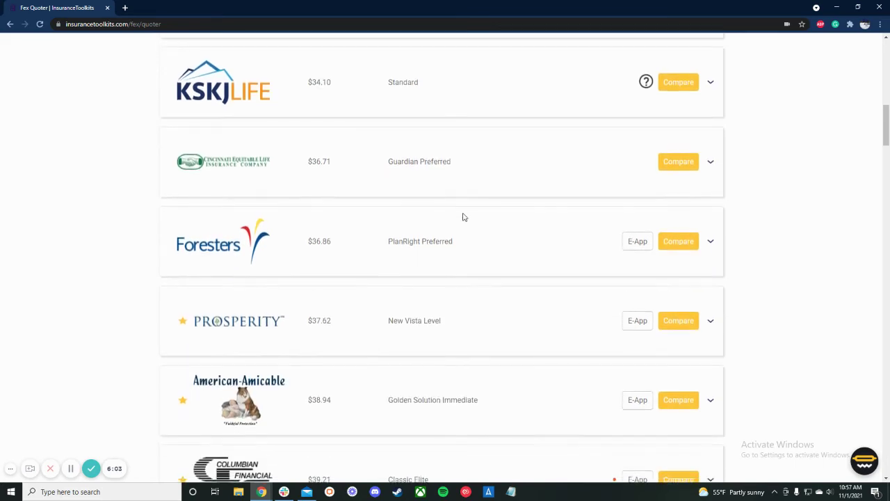
scroll(466, 217, "down", 15)
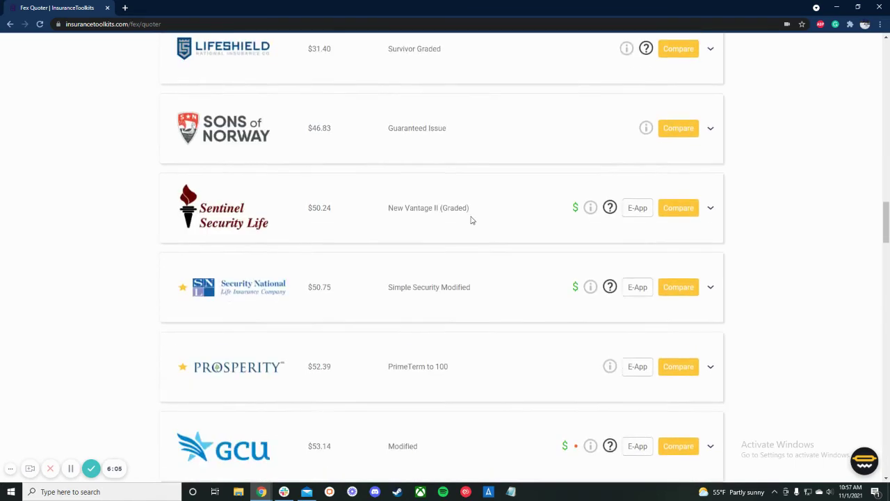
scroll(473, 222, "down", 11)
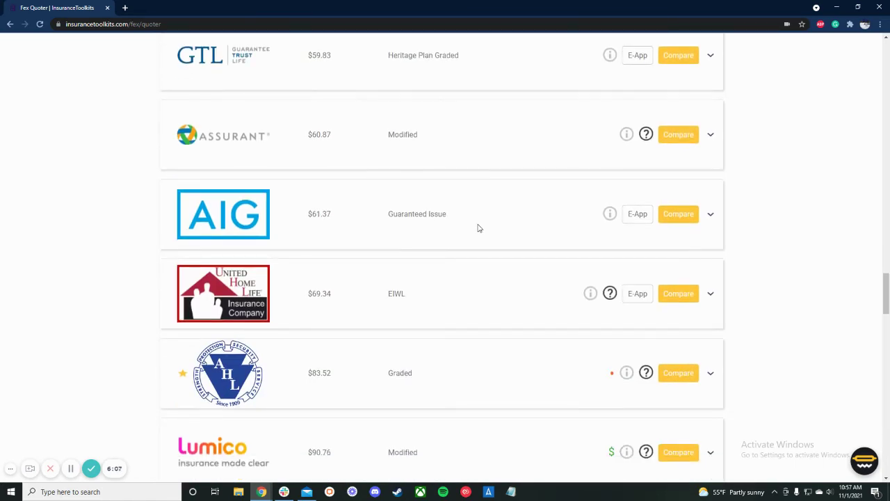
scroll(476, 239, "up", 12)
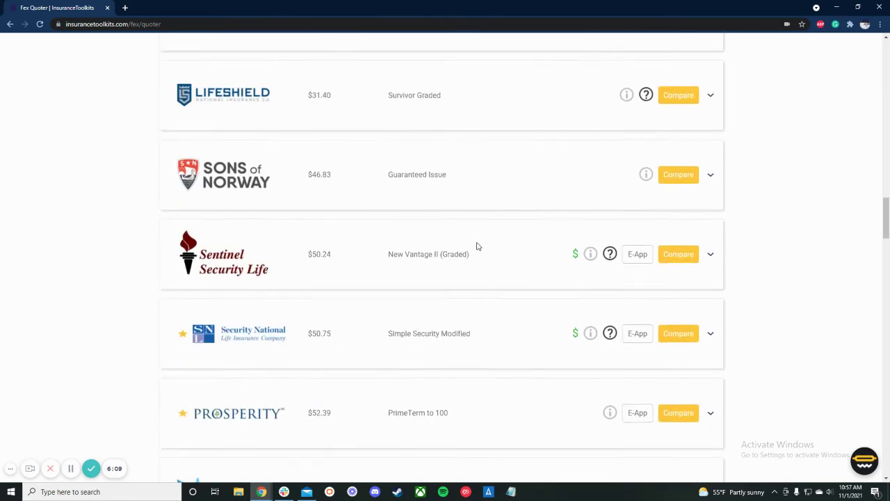
scroll(477, 245, "up", 15)
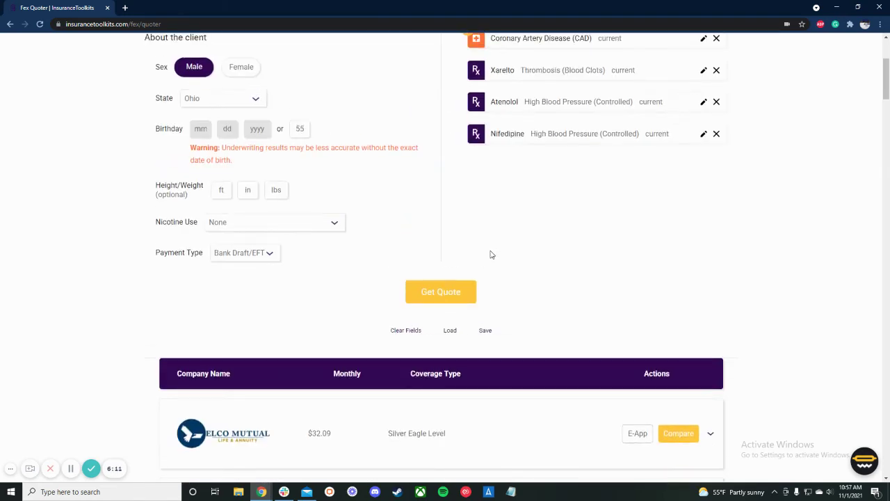
scroll(490, 254, "up", 3)
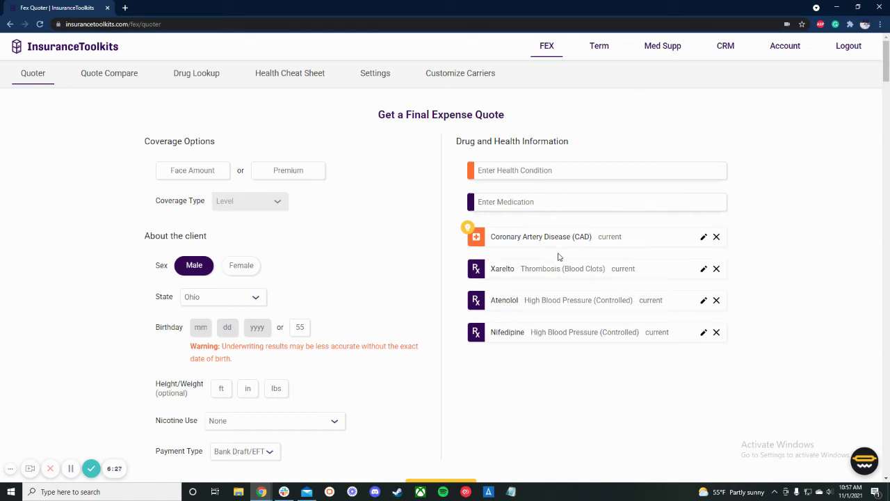
mouse_move(468, 229)
Start adding the medication Digitek to view its possible indications, and remove the entry without choosing one
type("digi")
left_click(495, 262)
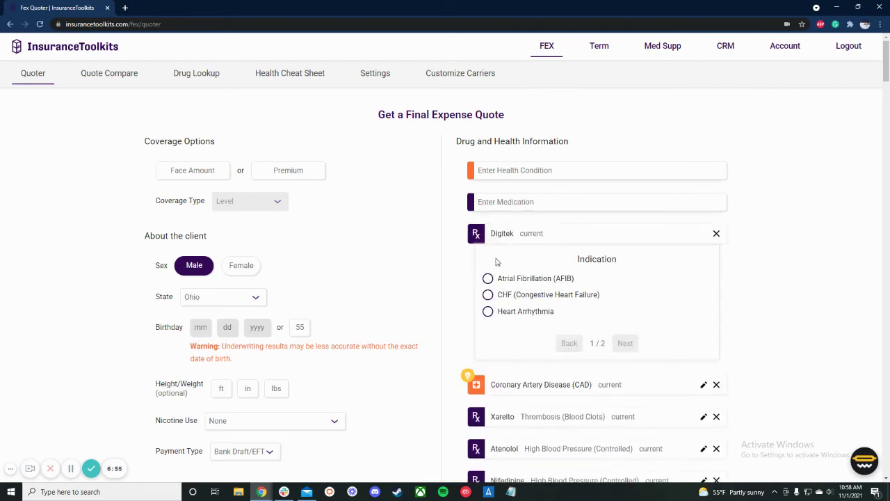
left_click(717, 234)
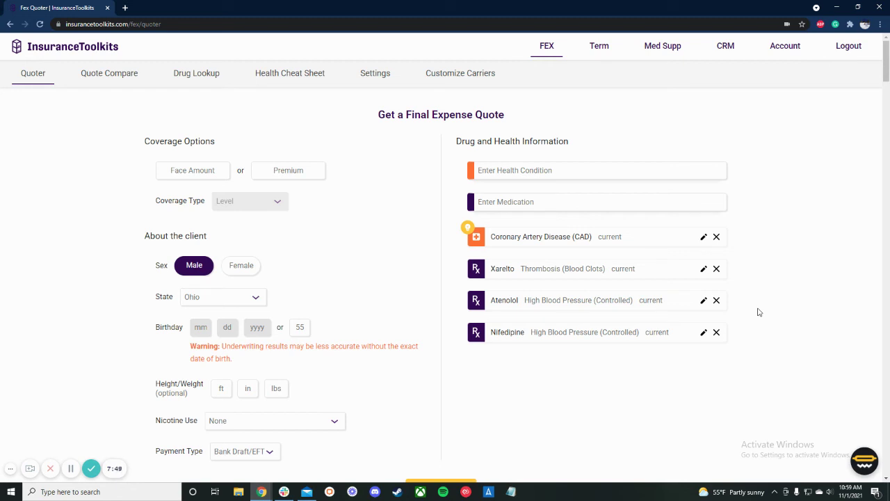
Examine the underwriting reasons for the Liberty Bankers Life and GCU modified plans, and compare them with the client's conditions and medications
scroll(723, 292, "down", 3)
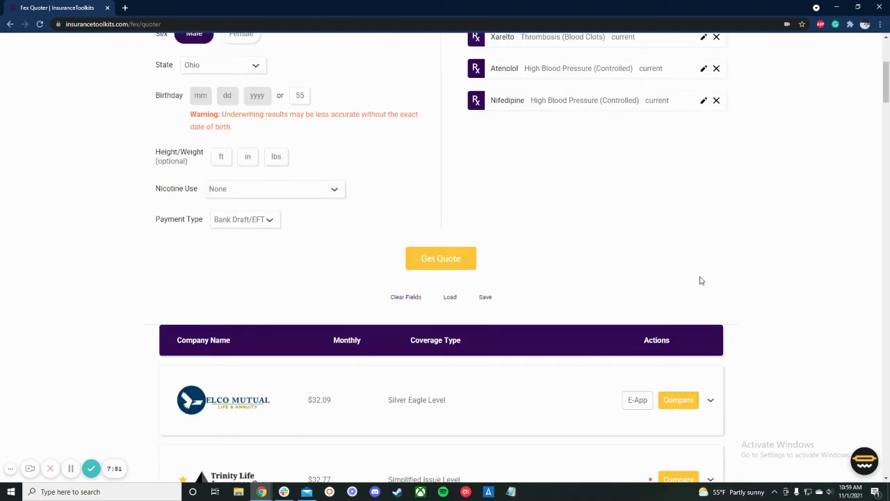
scroll(698, 277, "down", 3)
scroll(694, 274, "down", 20)
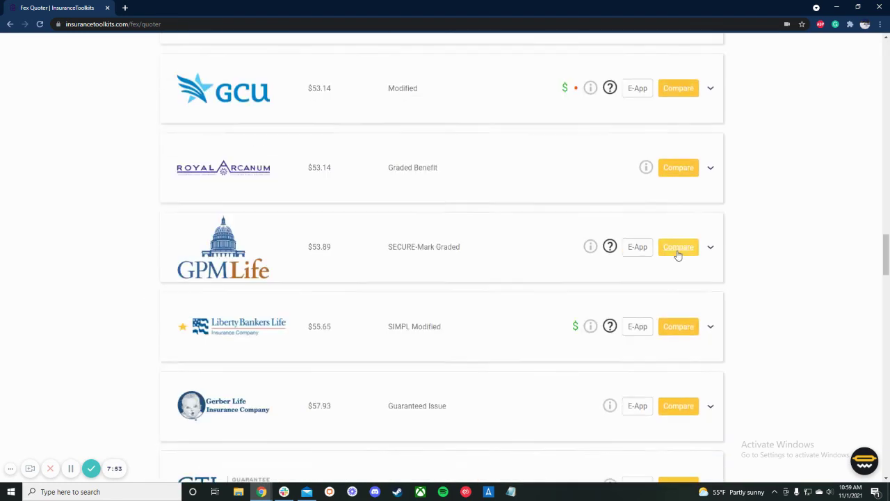
scroll(602, 271, "down", 4)
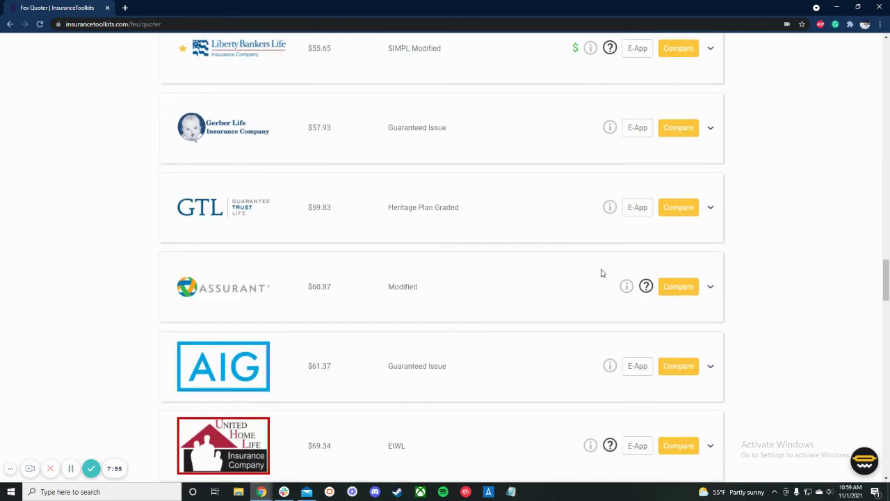
scroll(602, 273, "down", 5)
scroll(601, 272, "up", 8)
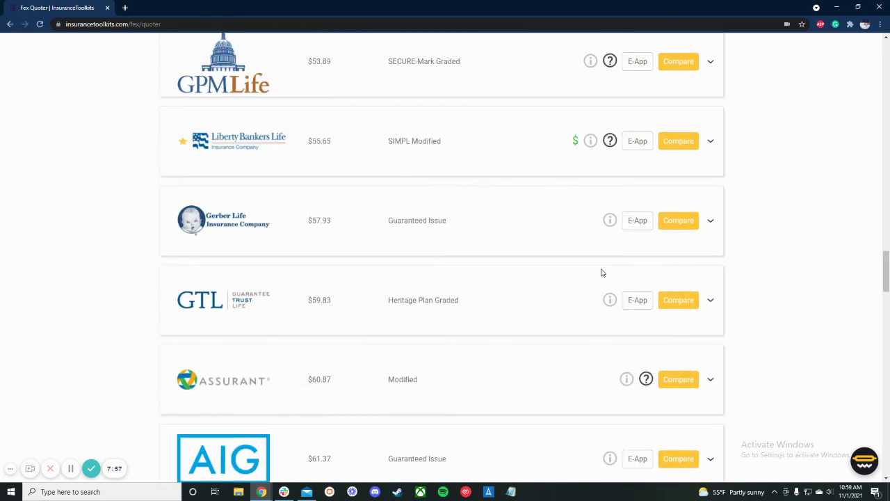
mouse_move(610, 233)
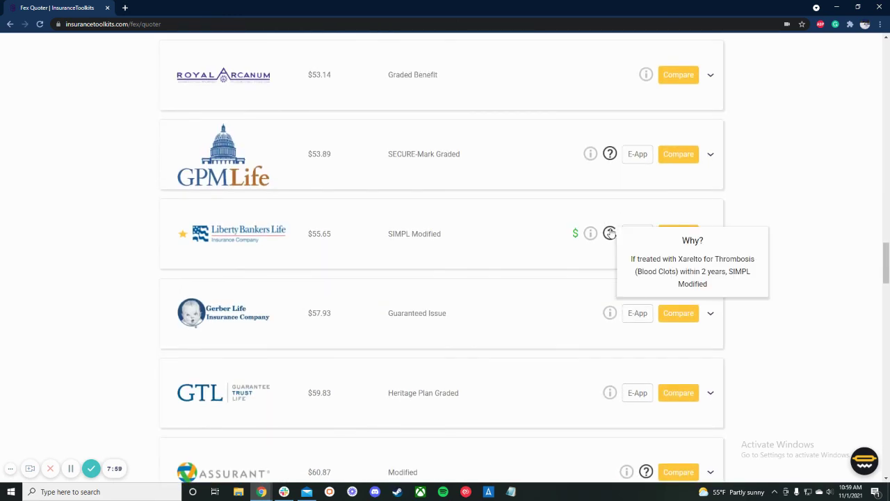
scroll(610, 233, "up", 5)
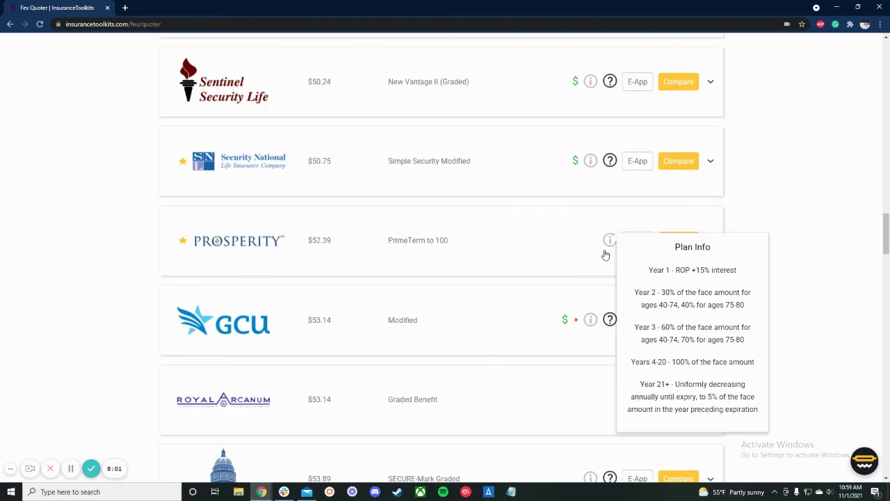
mouse_move(610, 319)
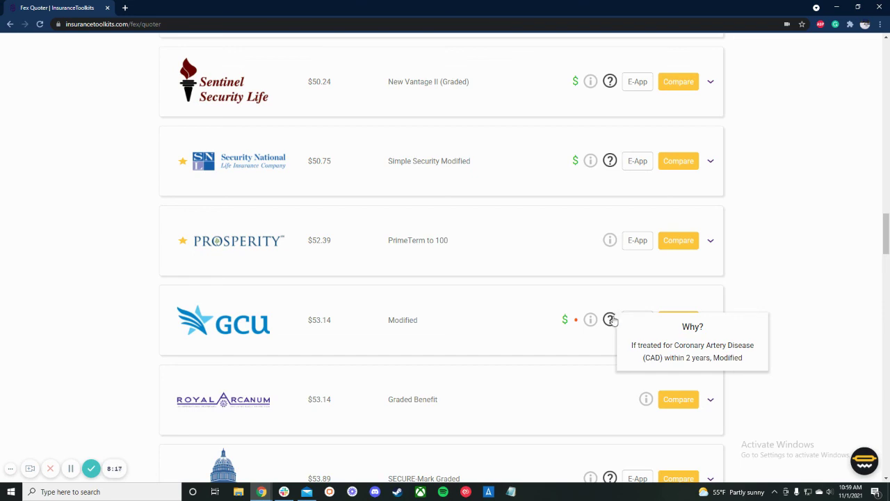
scroll(612, 318, "up", 1)
scroll(613, 317, "up", 20)
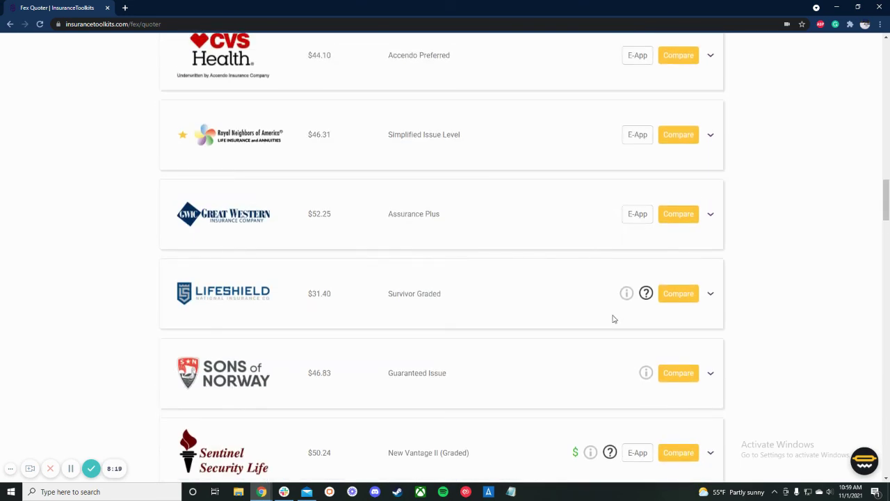
scroll(622, 315, "up", 4)
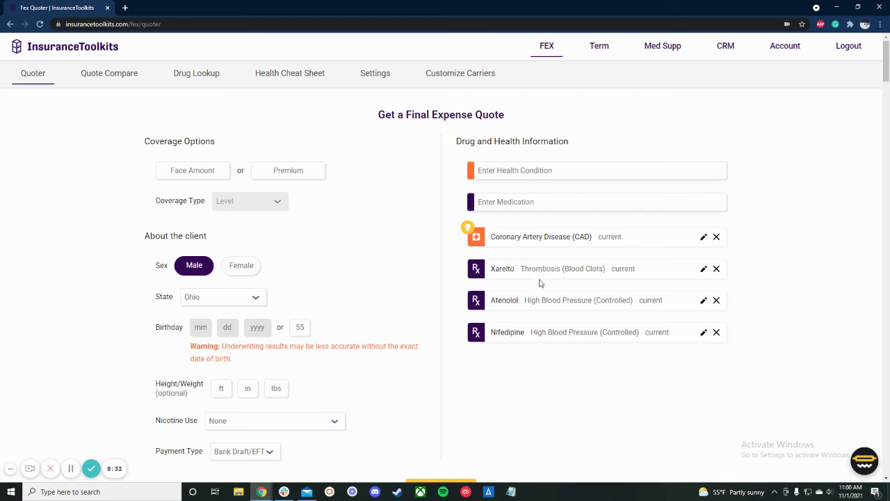
mouse_move(480, 230)
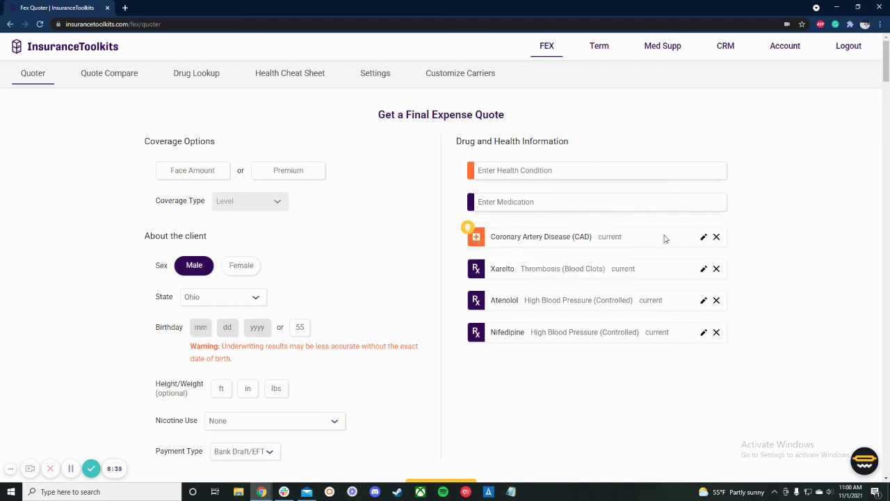